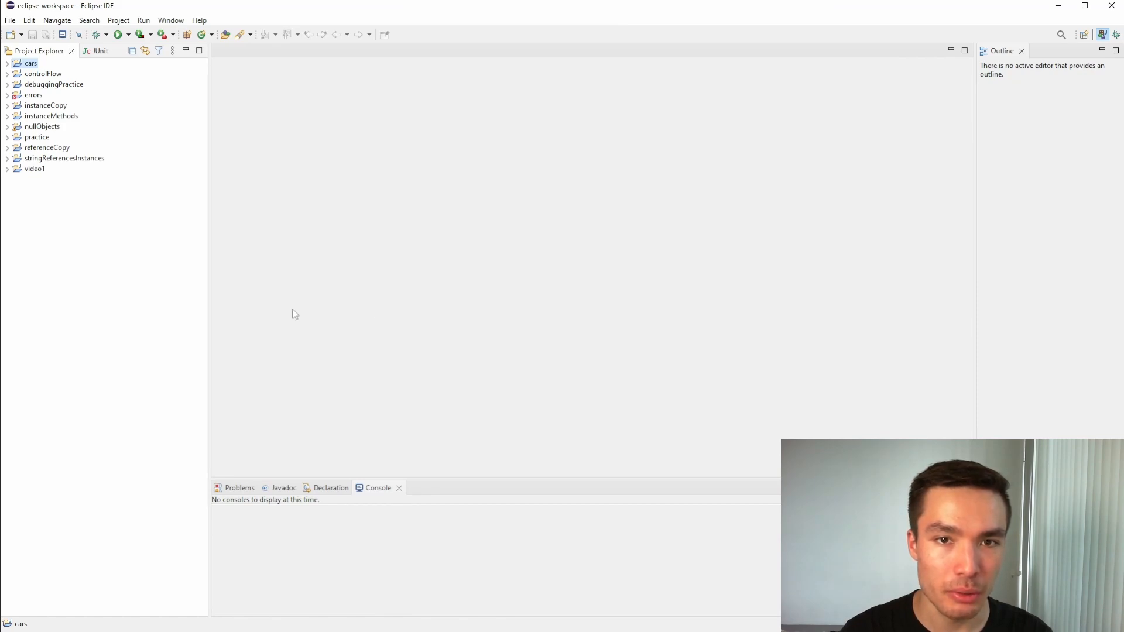
Export the debuggingPractice project as a zip archive file named debuggingPractice on the Desktop.
click(82, 88)
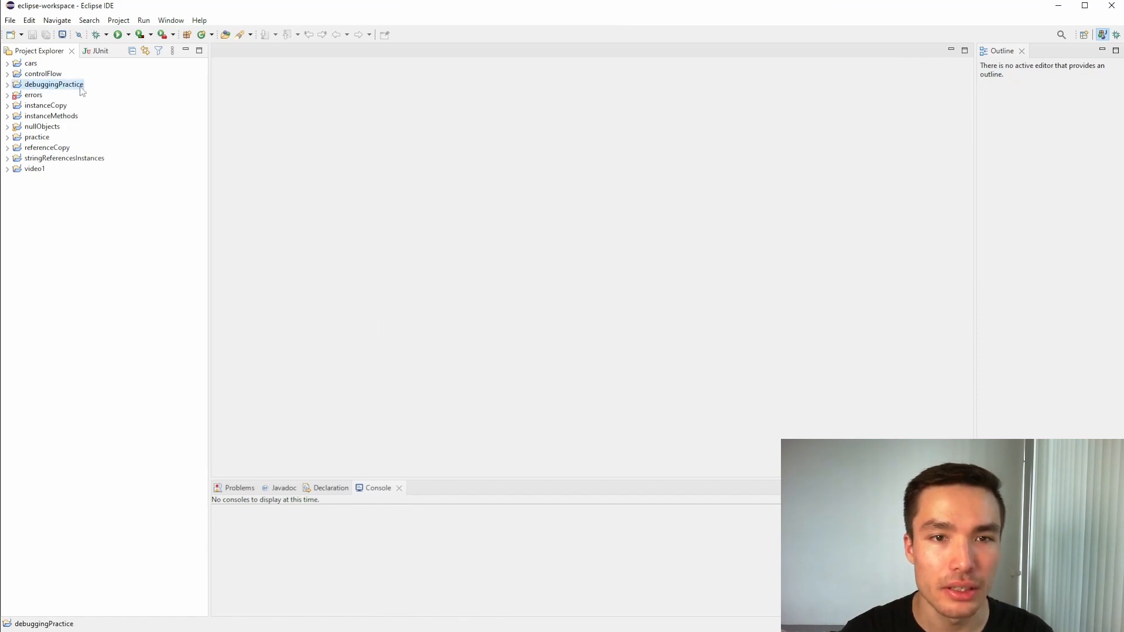
right_click(81, 92)
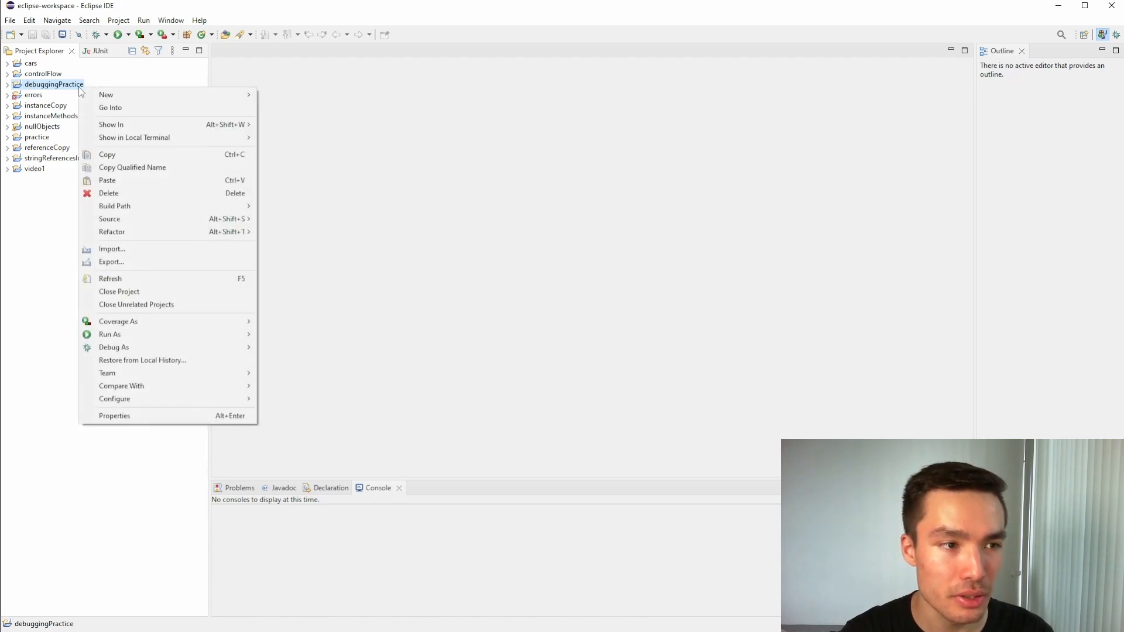
click(191, 269)
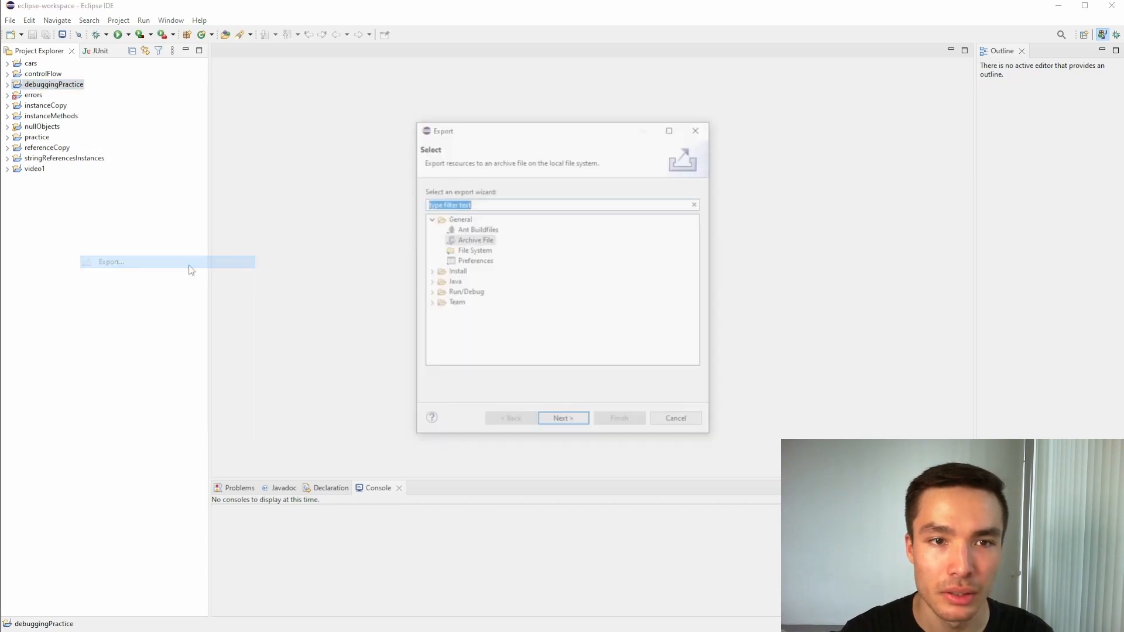
click(474, 240)
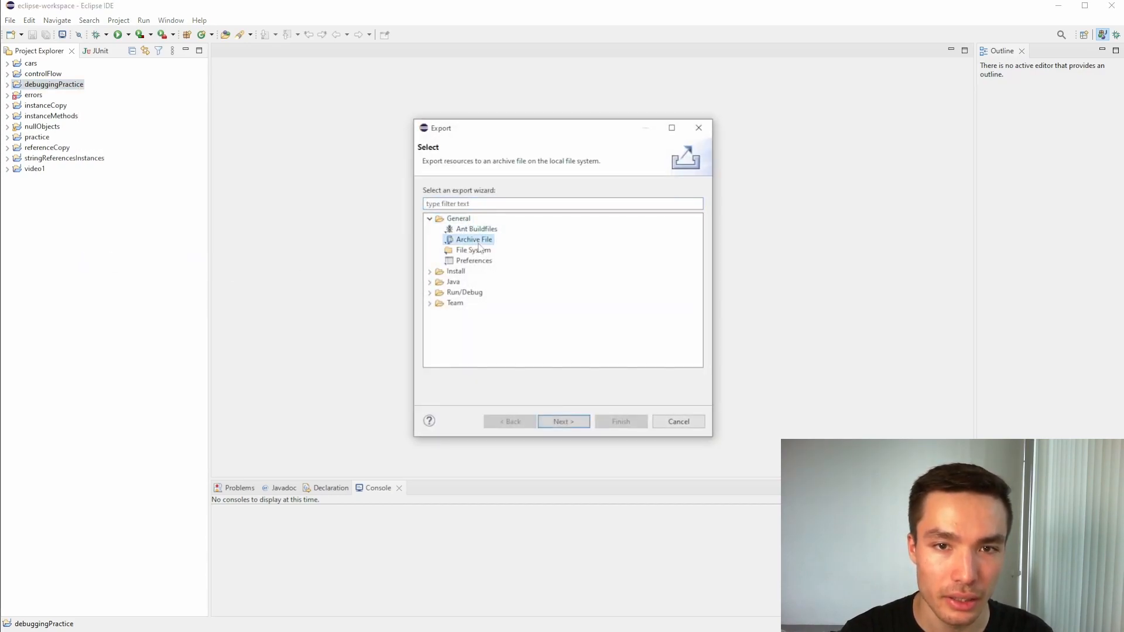
click(577, 429)
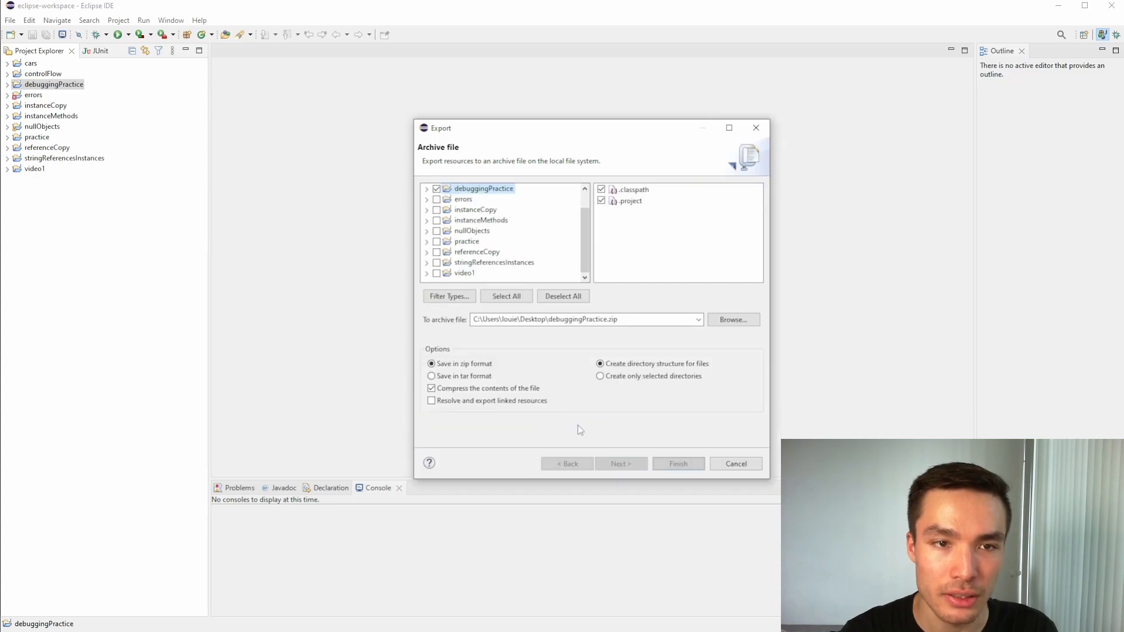
click(734, 320)
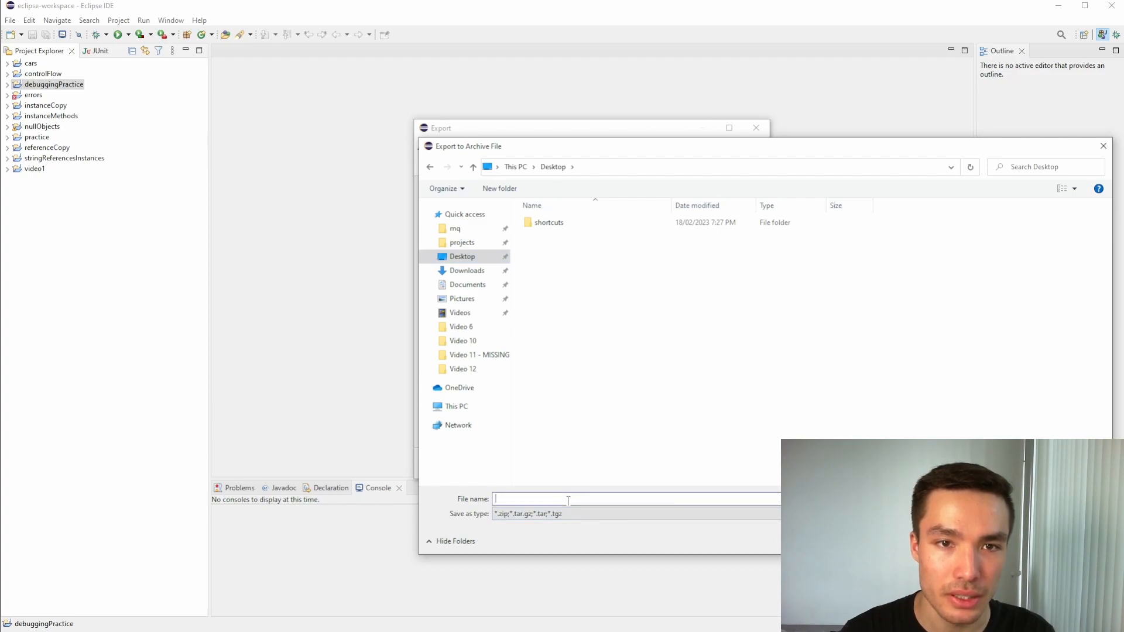
text(debuggingPractice)
key(Return)
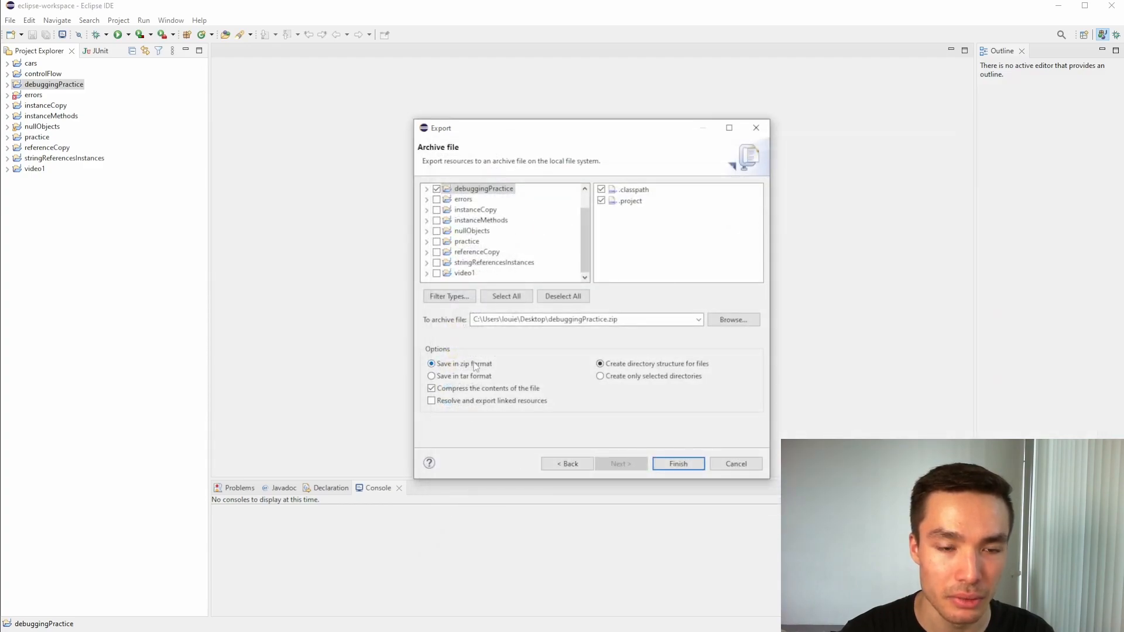
click(683, 465)
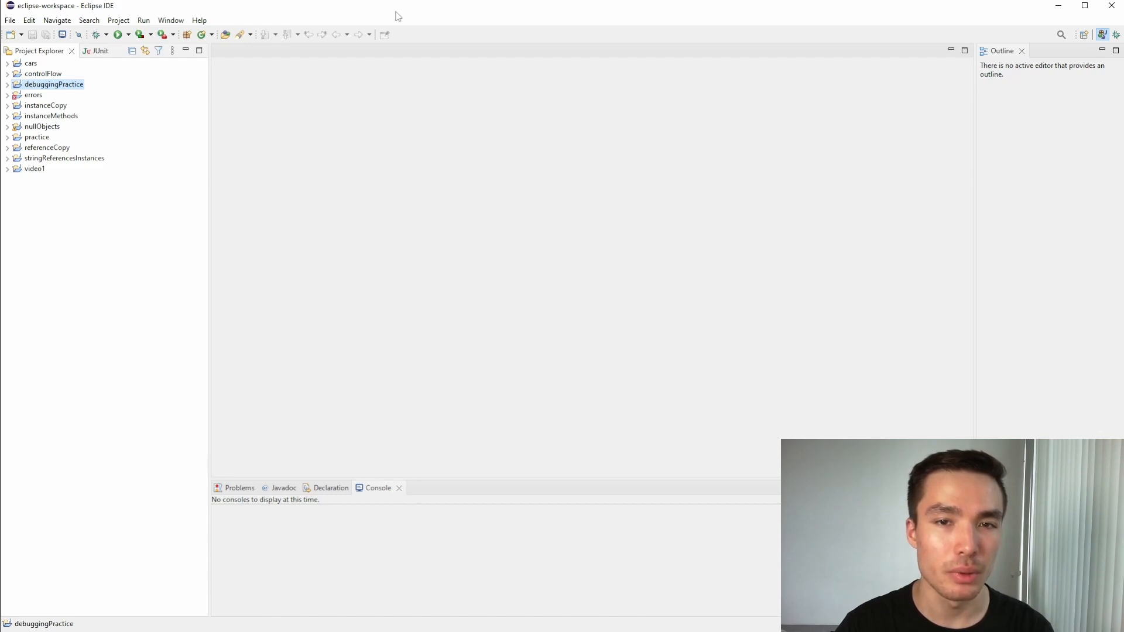
Remove the debuggingPractice project from the workspace.
right_click(79, 90)
click(156, 191)
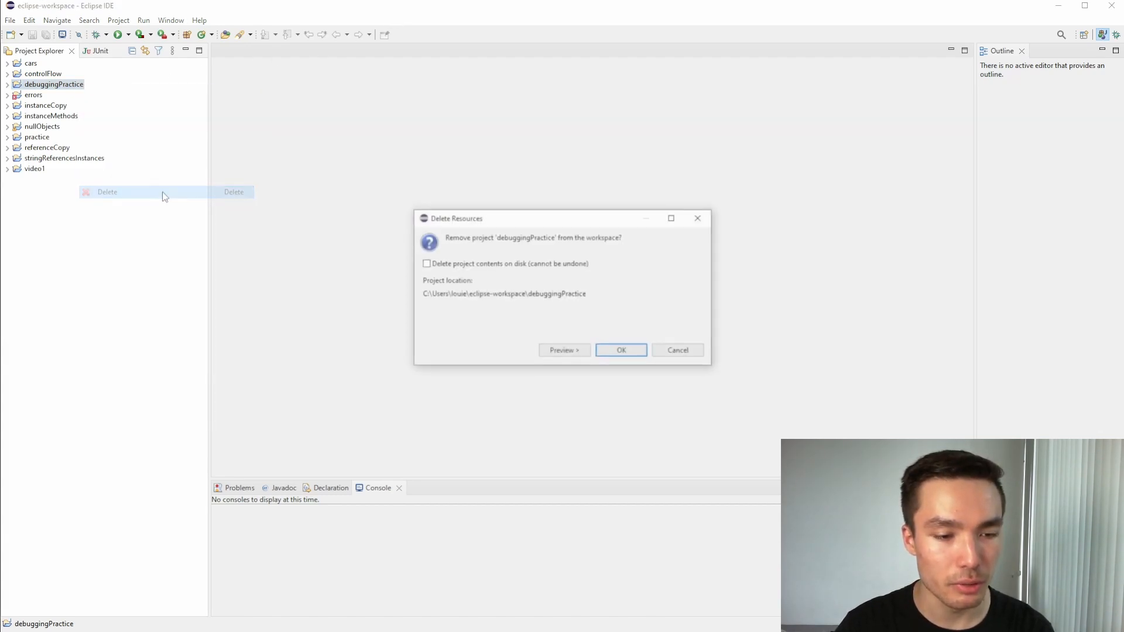
click(633, 352)
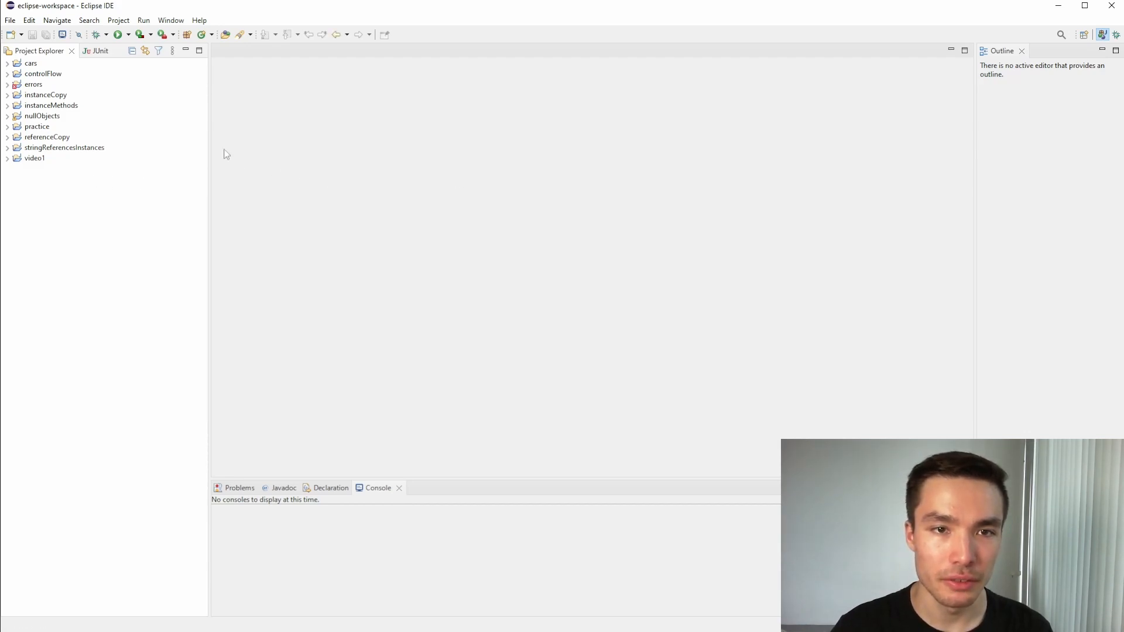
Import the debuggingPractice project into the workspace as an existing project from the archive file debuggingPractice.zip on the Desktop.
click(12, 22)
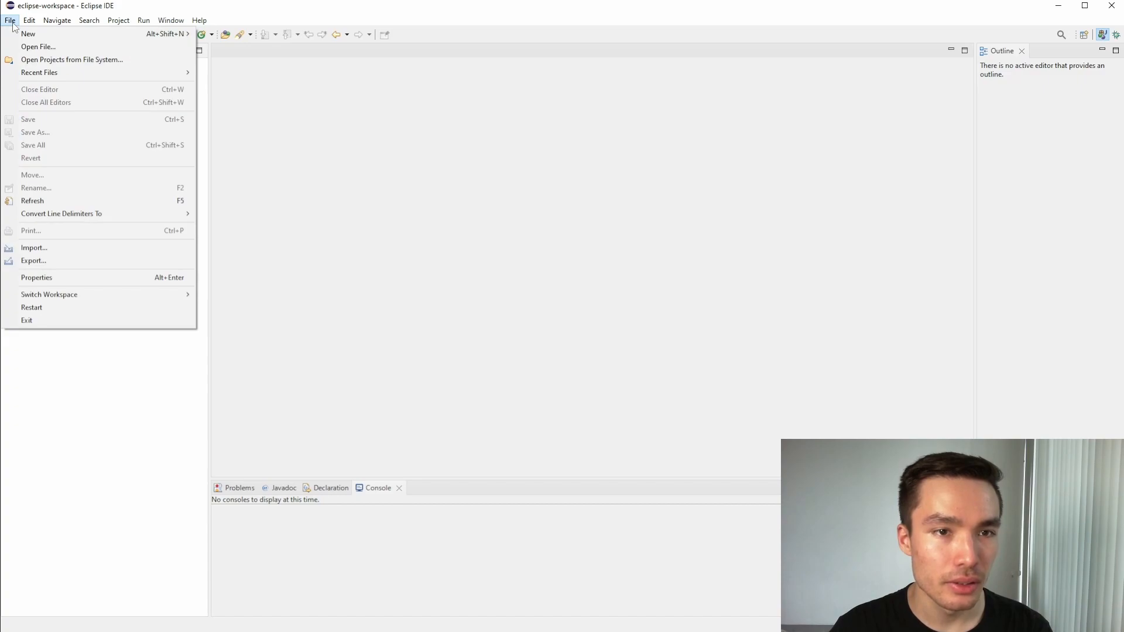
click(103, 249)
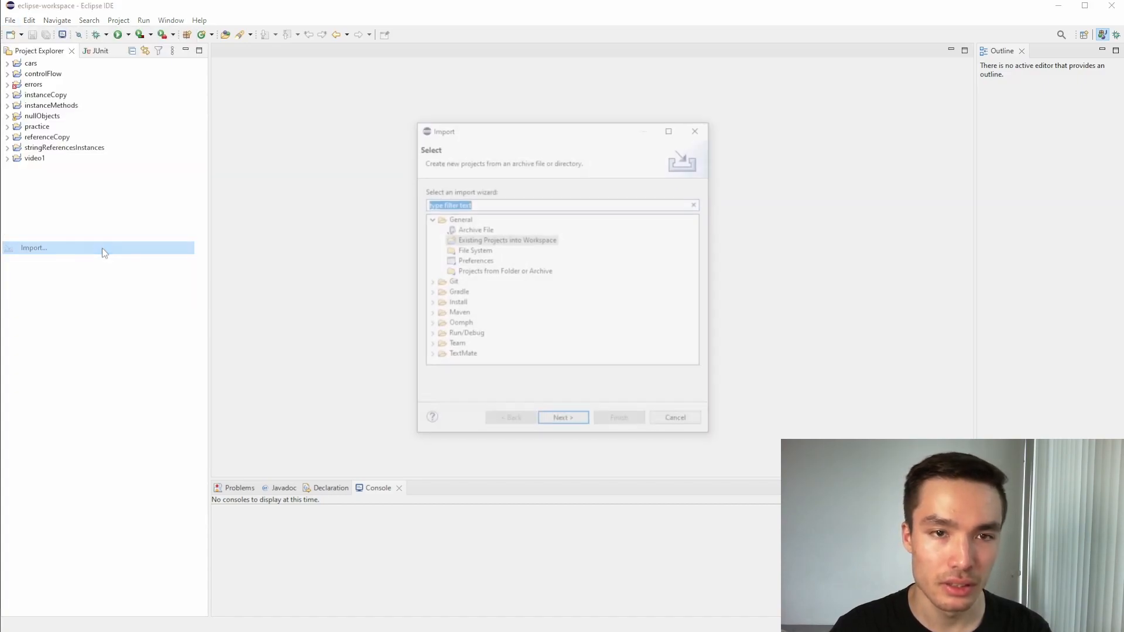
click(545, 241)
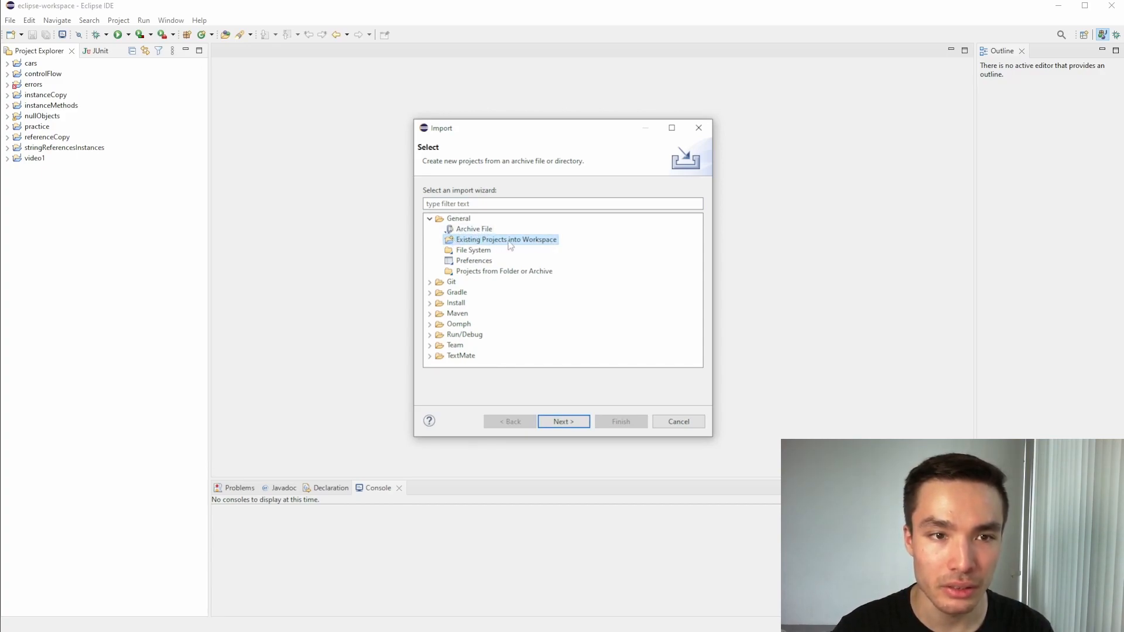
click(579, 419)
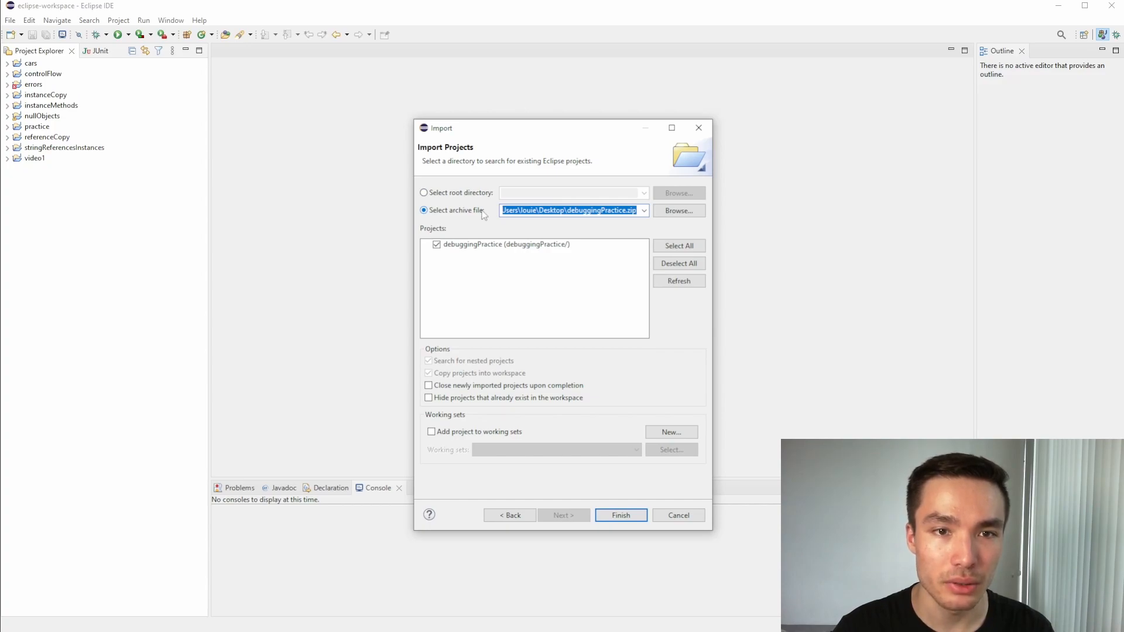
click(670, 212)
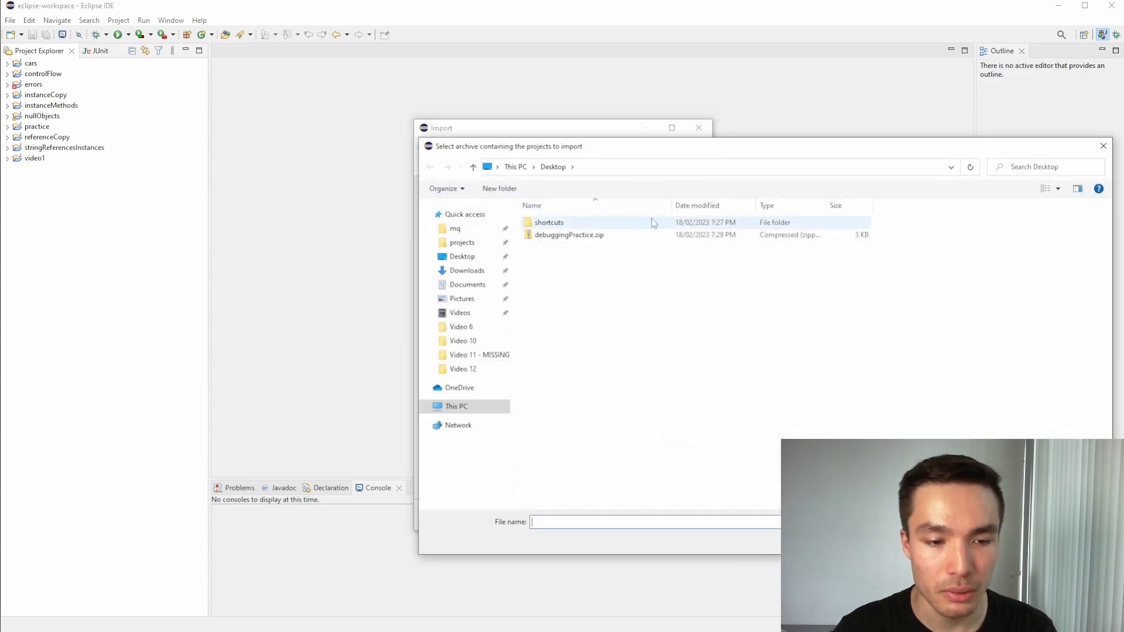
click(597, 235)
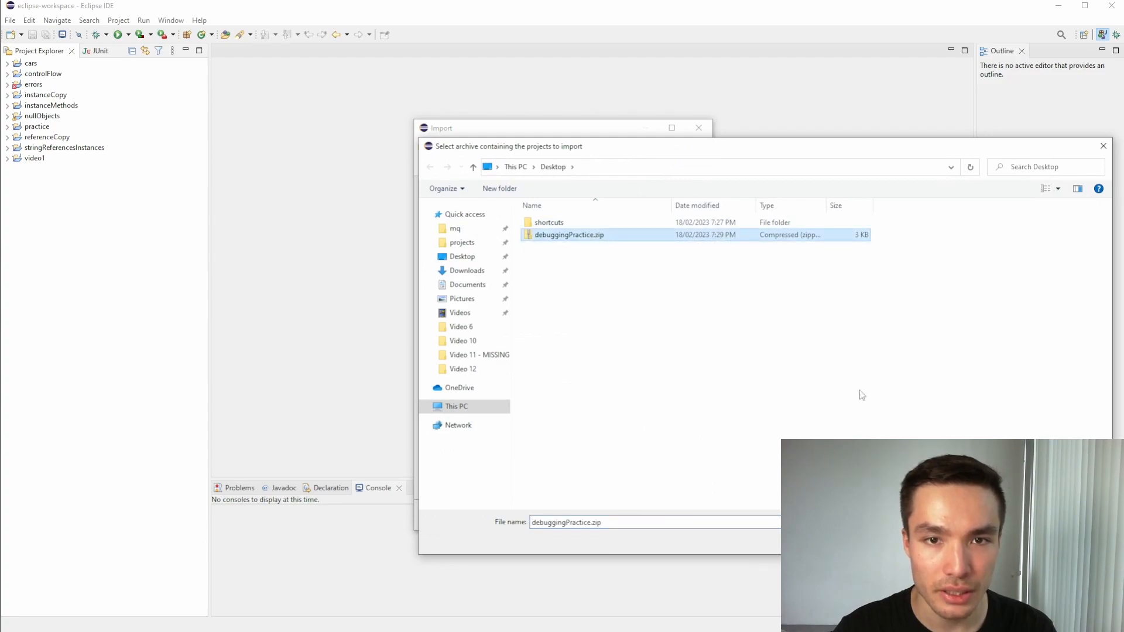
key(Return)
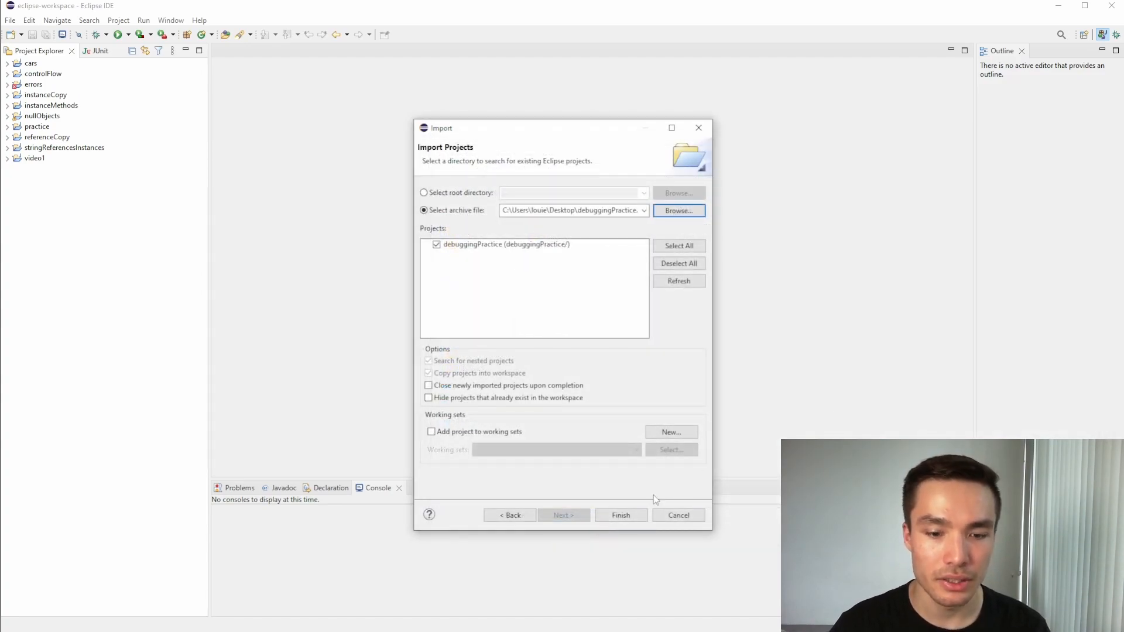
click(622, 514)
Open testSumArray.java from the debuggingPractice package in the imported project and expand its folded import statements.
click(8, 85)
click(16, 94)
click(26, 105)
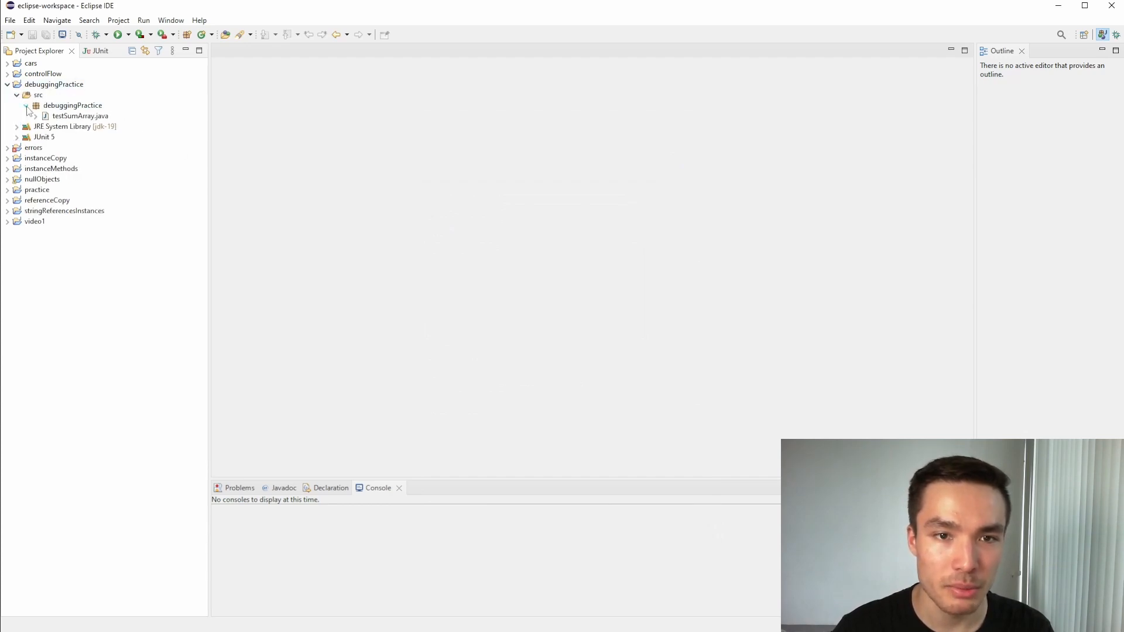
double_click(53, 119)
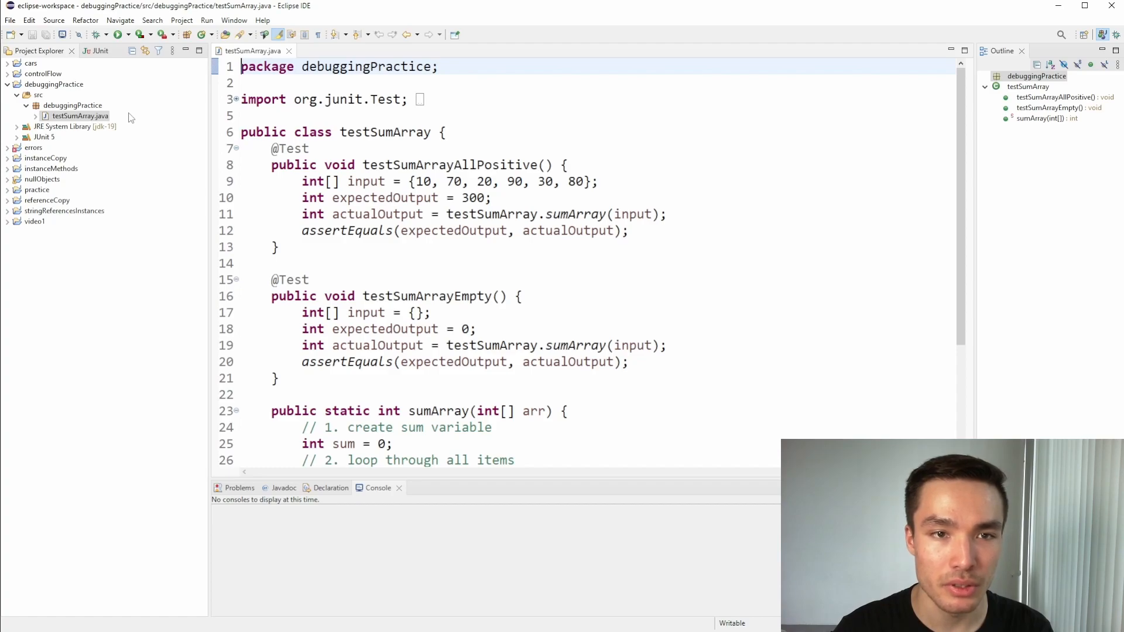
click(236, 99)
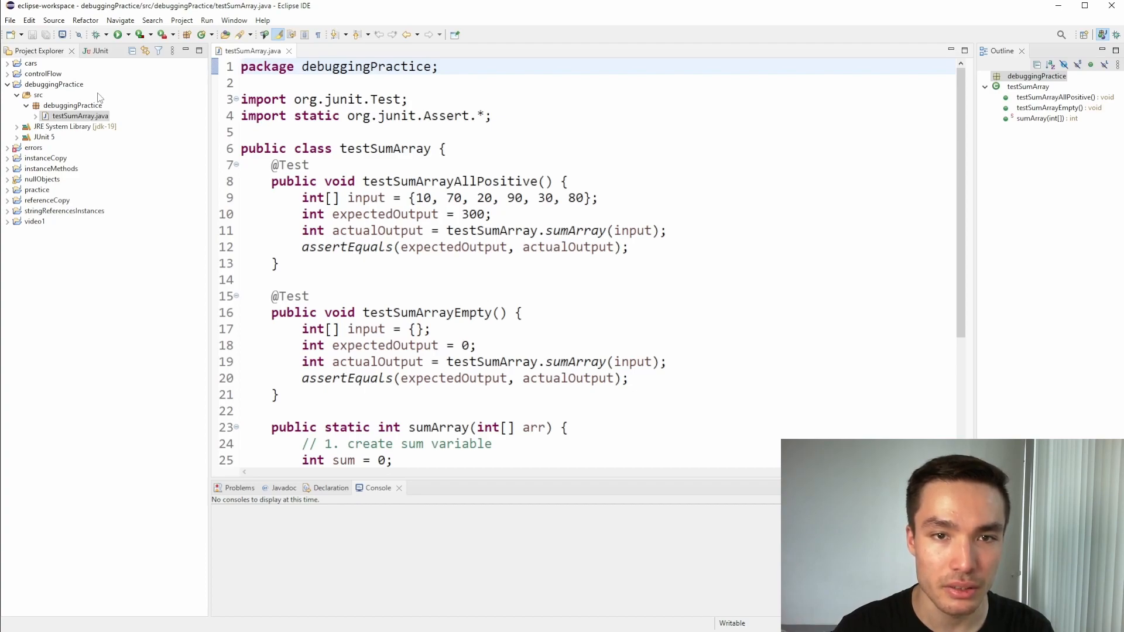
Delete the imported debuggingPractice project from the workspace.
click(78, 88)
right_click(78, 88)
click(96, 193)
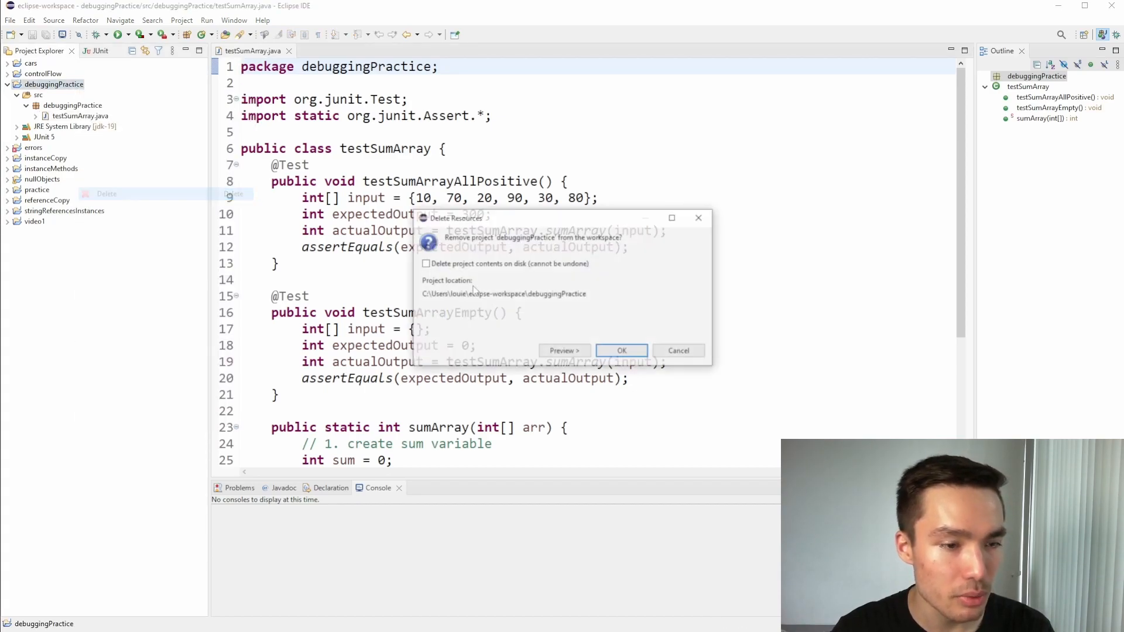
click(642, 352)
Switch to File Explorer and extract the debuggingPractice folder from debuggingPractice.zip to the Desktop.
key(alt+Tab)
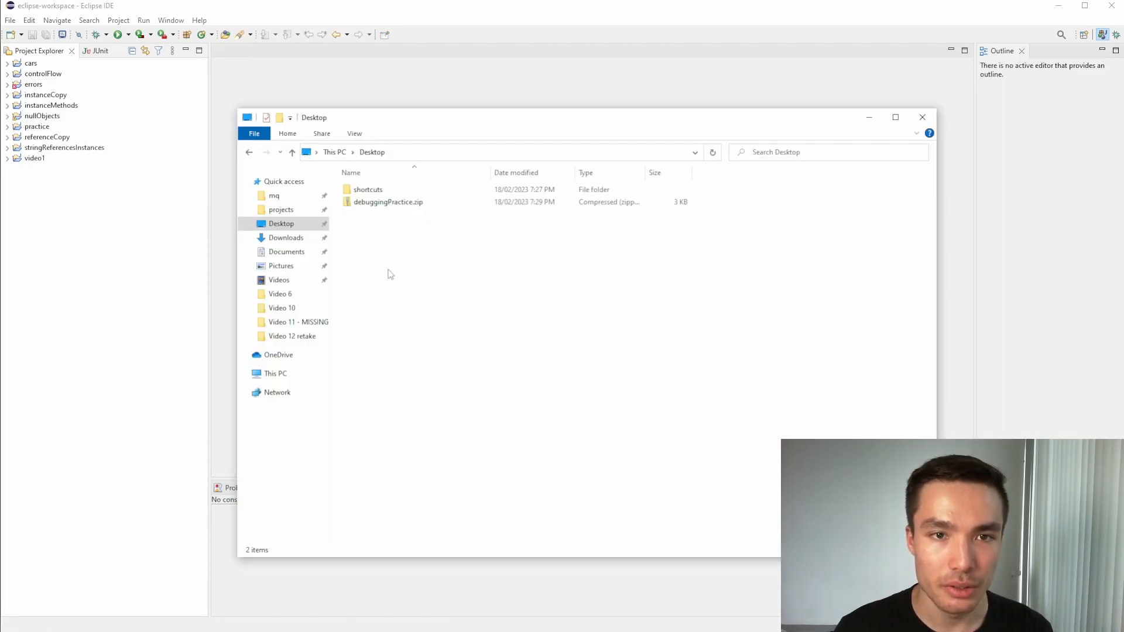
double_click(408, 205)
drag(386, 190, 282, 224)
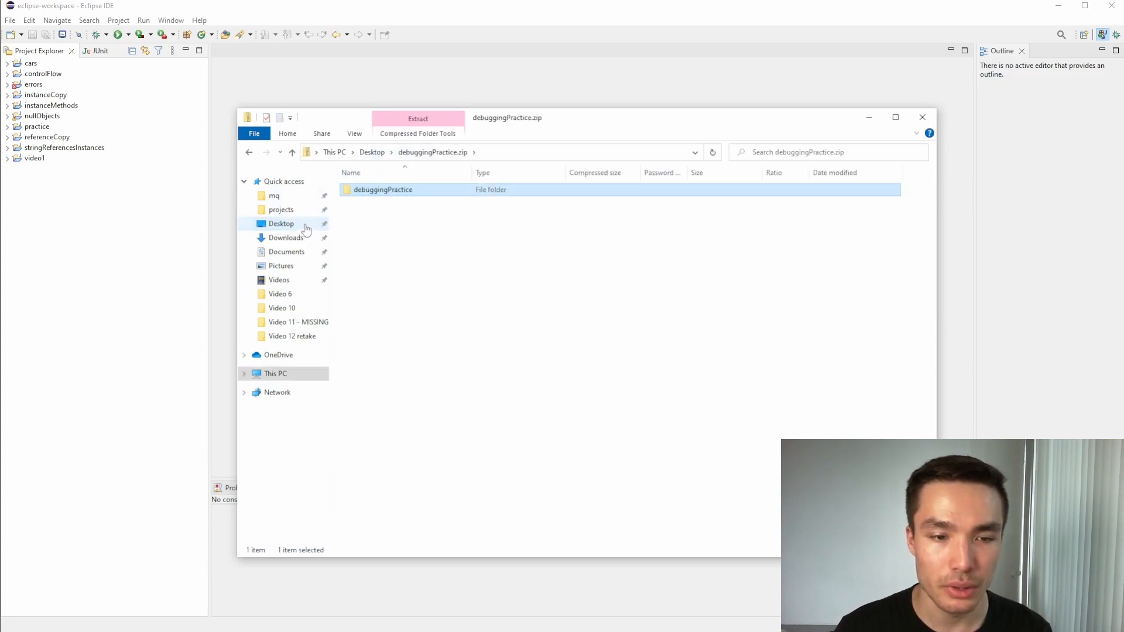
click(373, 152)
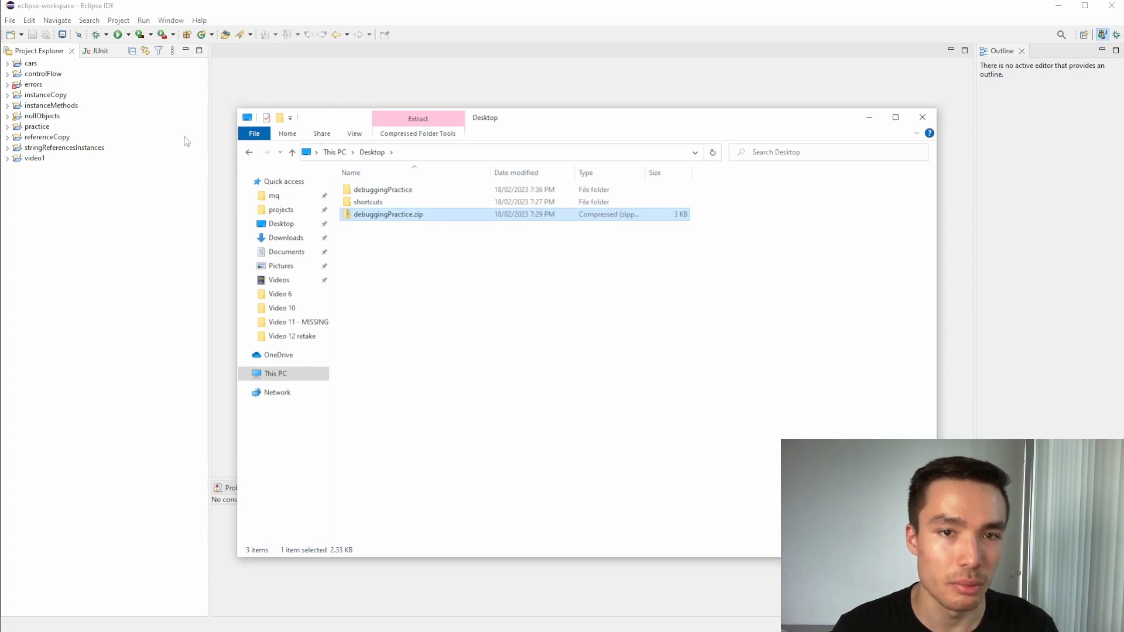
Switch back to Eclipse and import the existing project using the extracted debuggingPractice folder on the Desktop as root directory.
click(18, 24)
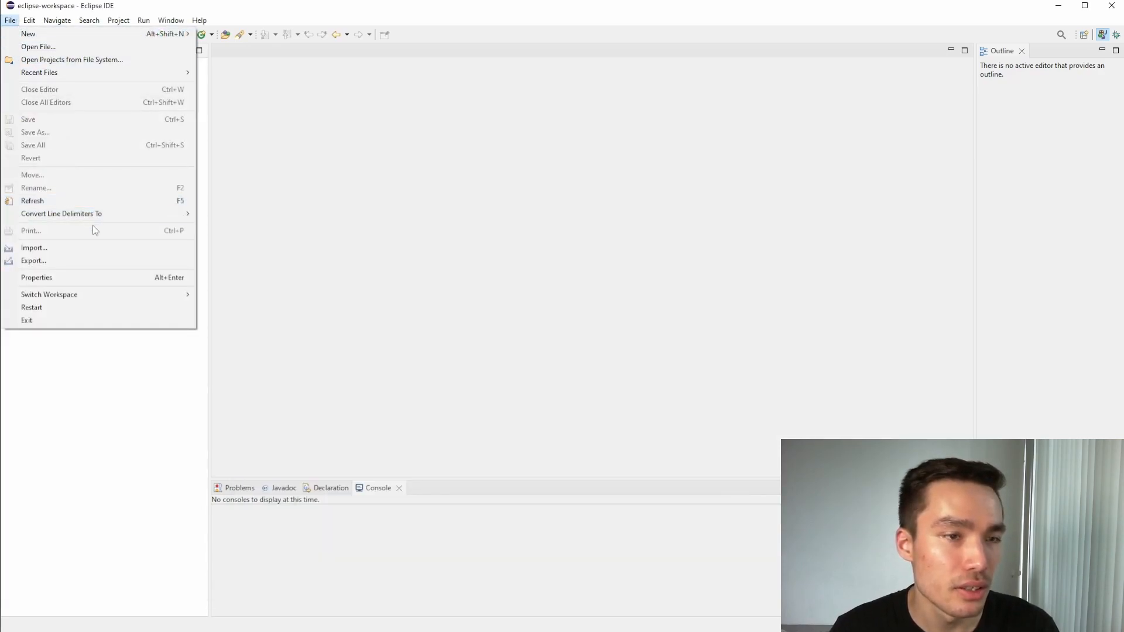
click(97, 247)
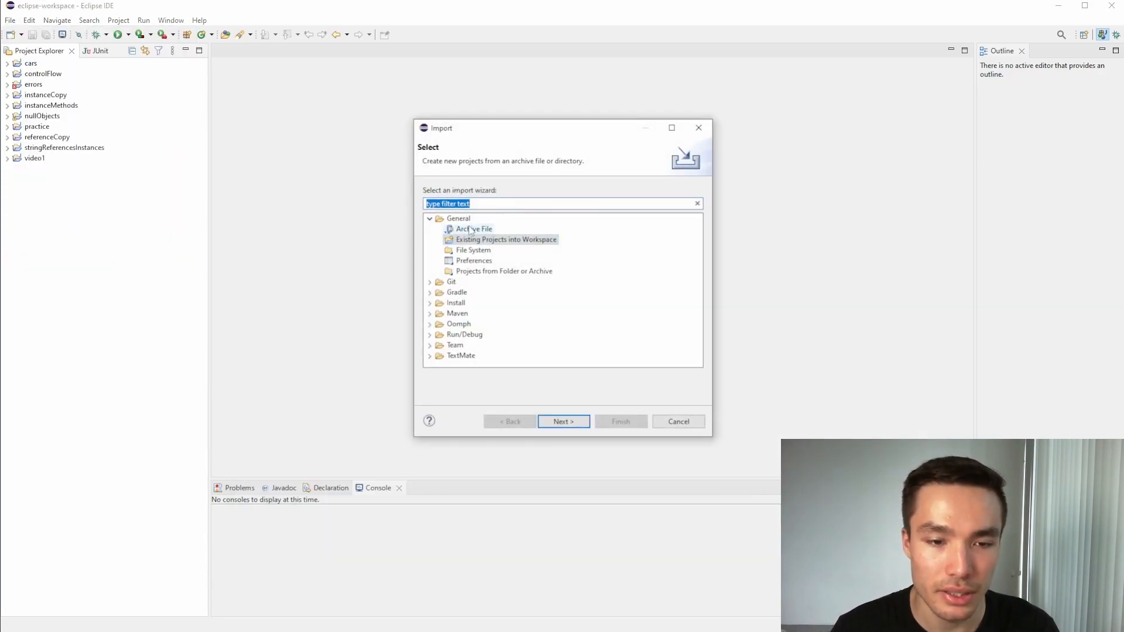
click(458, 219)
click(529, 242)
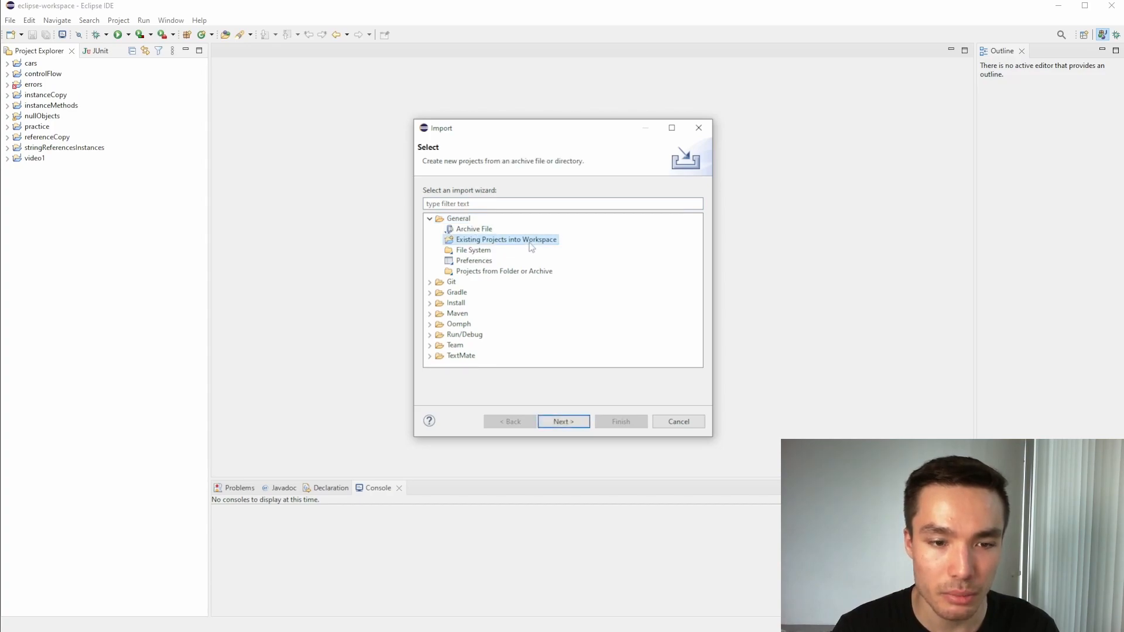
click(579, 423)
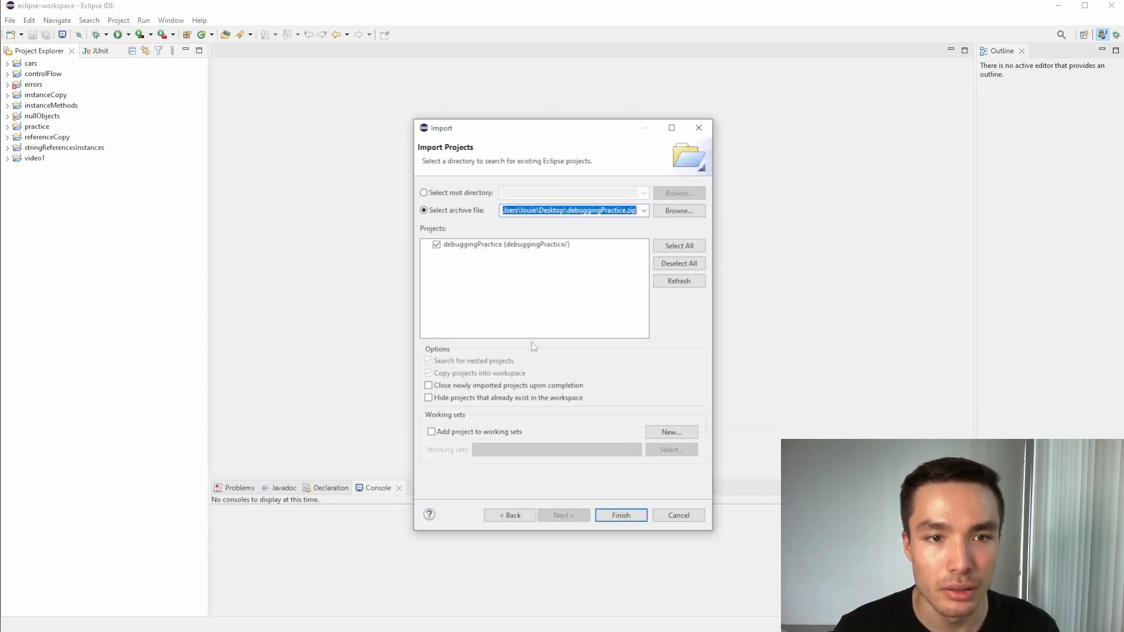
click(471, 195)
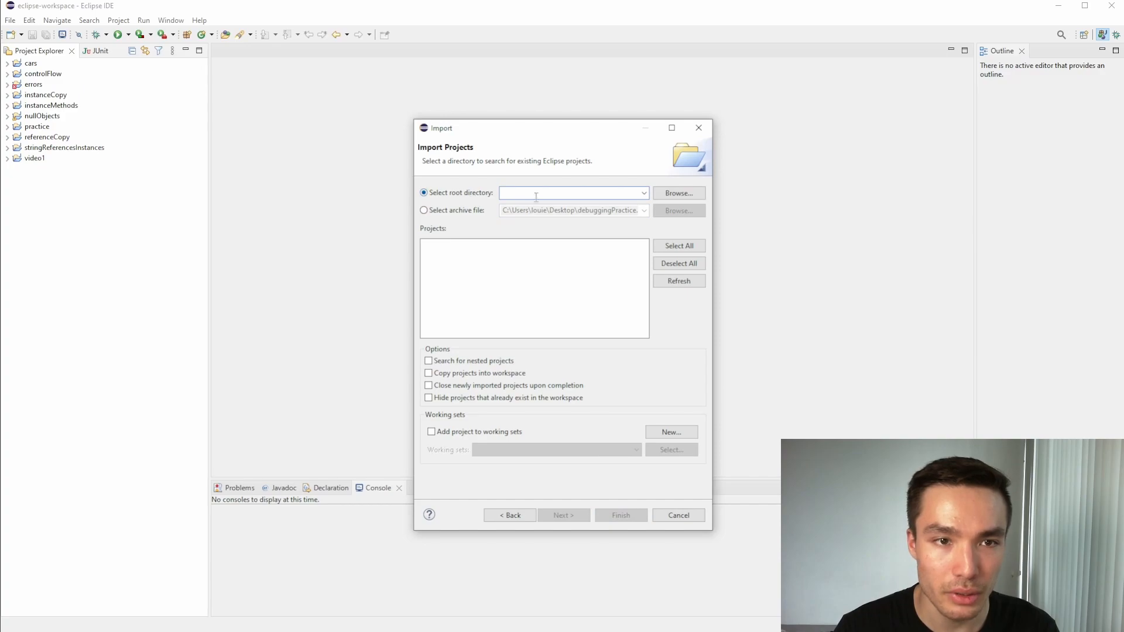
click(682, 194)
click(464, 260)
double_click(604, 227)
click(1017, 541)
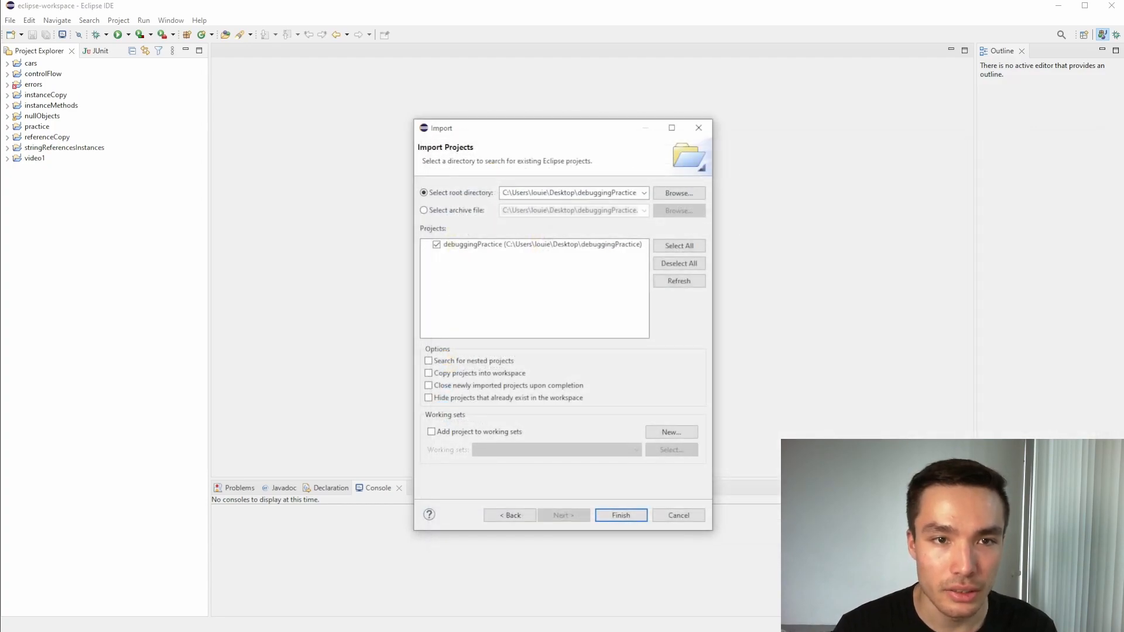
click(623, 517)
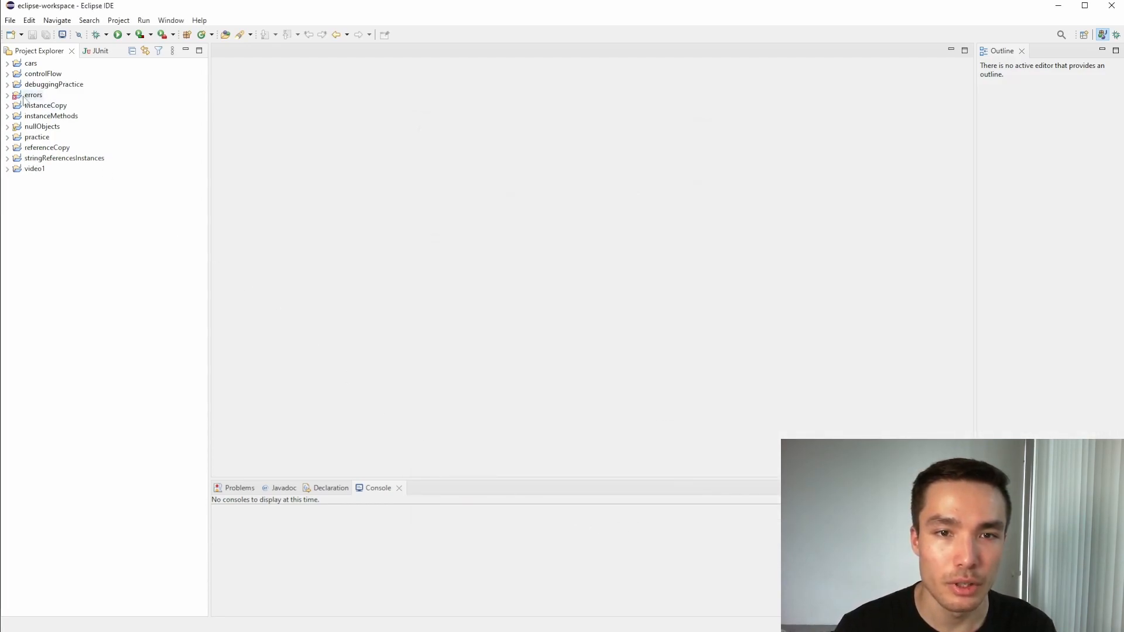
Open testSumArray.java from the re-imported debuggingPractice project and unfold its import statements.
click(7, 85)
click(16, 95)
click(25, 105)
double_click(79, 116)
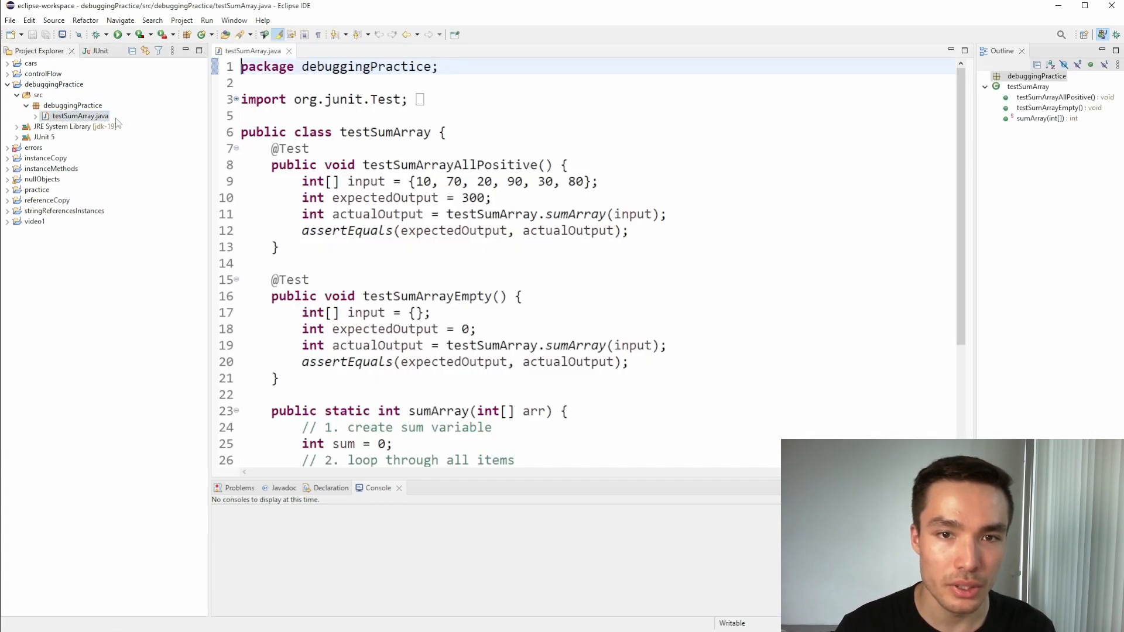
click(236, 99)
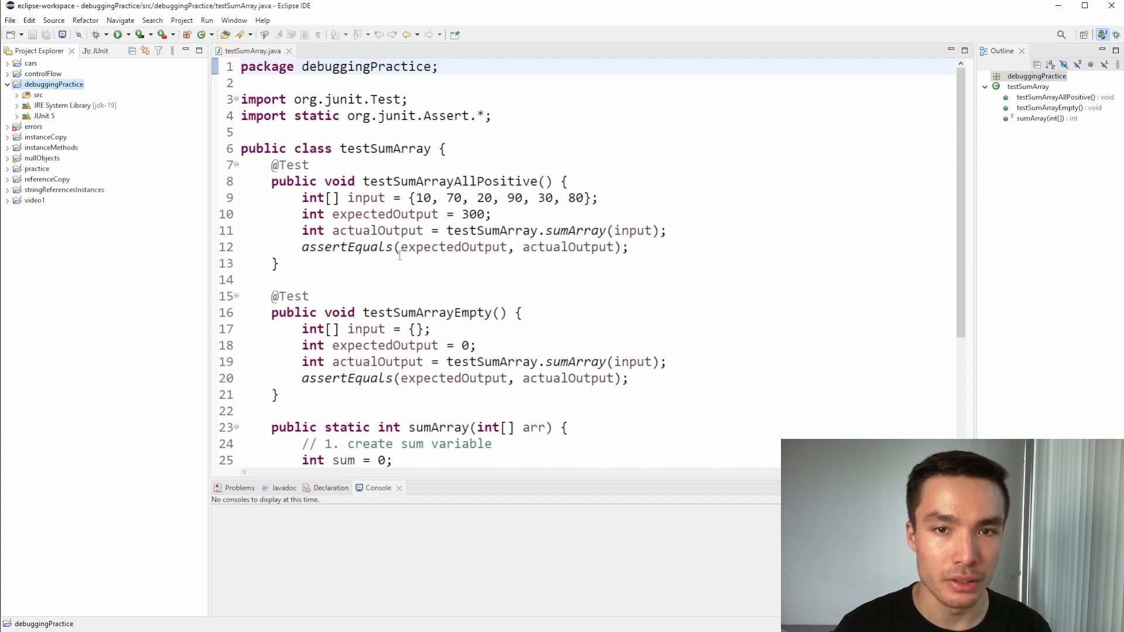
Open the debuggingPractice project's build path configuration and select JRE System Library, then the Classpath entry in its libraries.
right_click(80, 94)
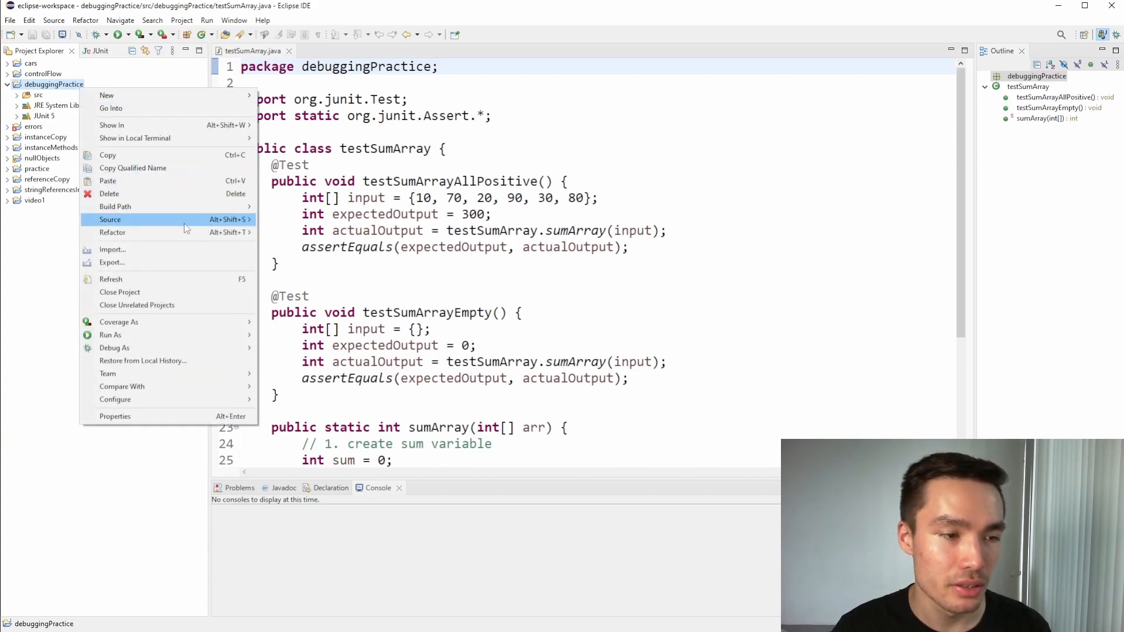
mouse_move(189, 206)
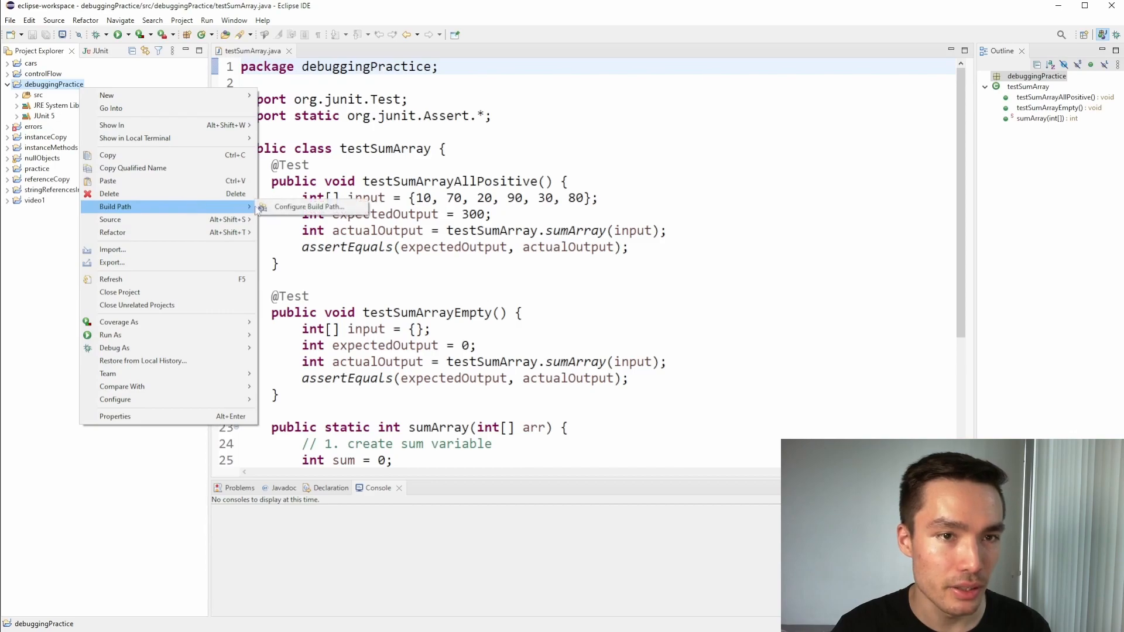
click(352, 209)
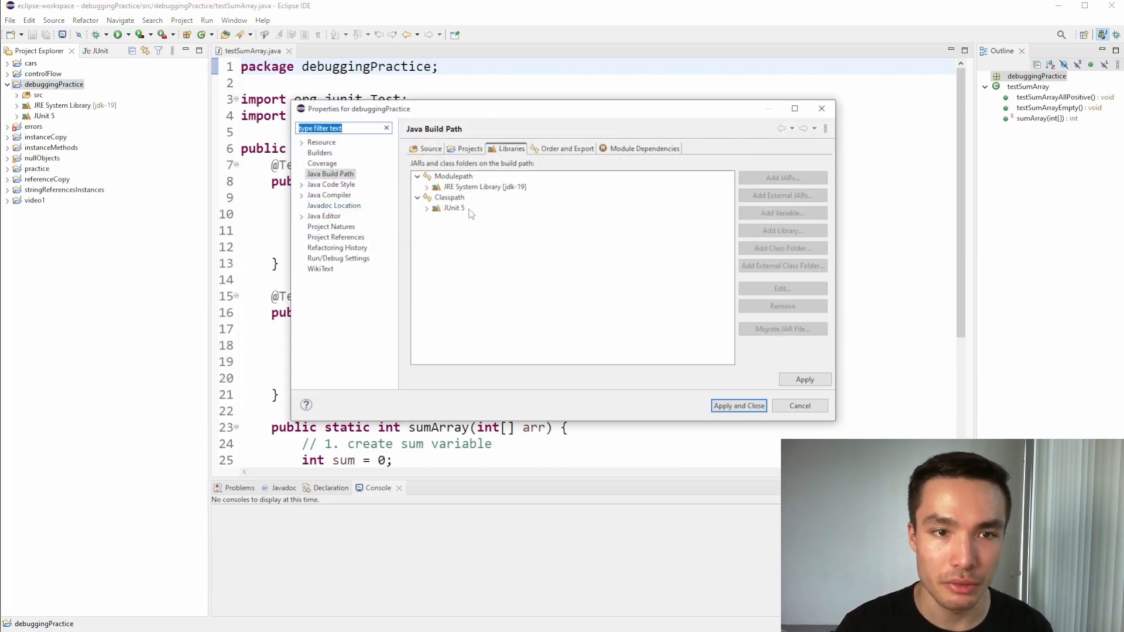
click(452, 187)
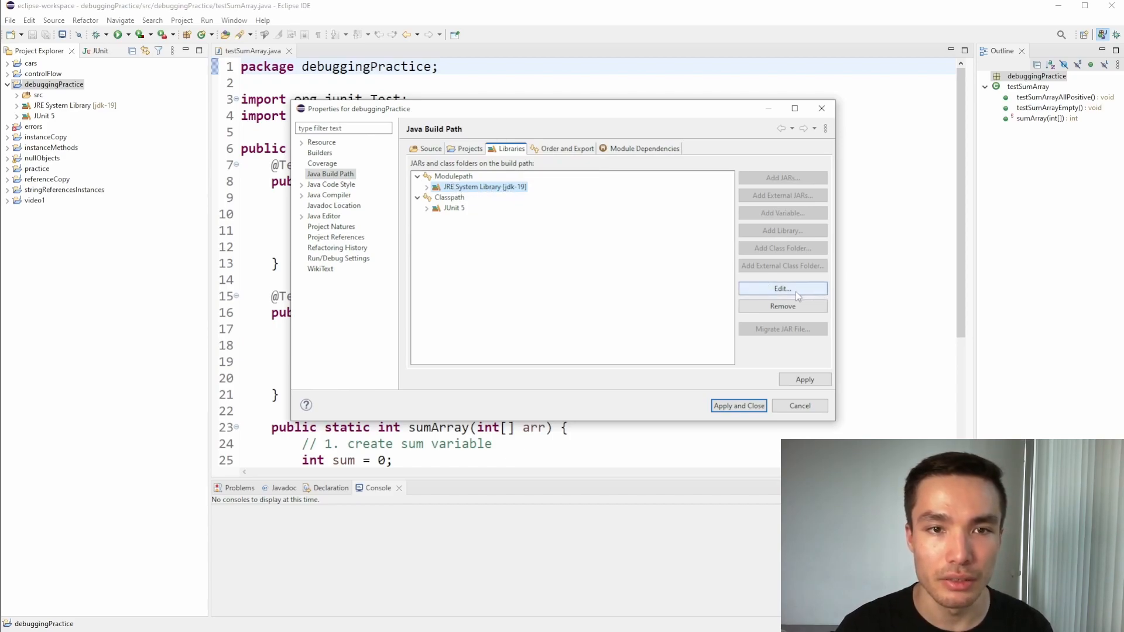
click(451, 198)
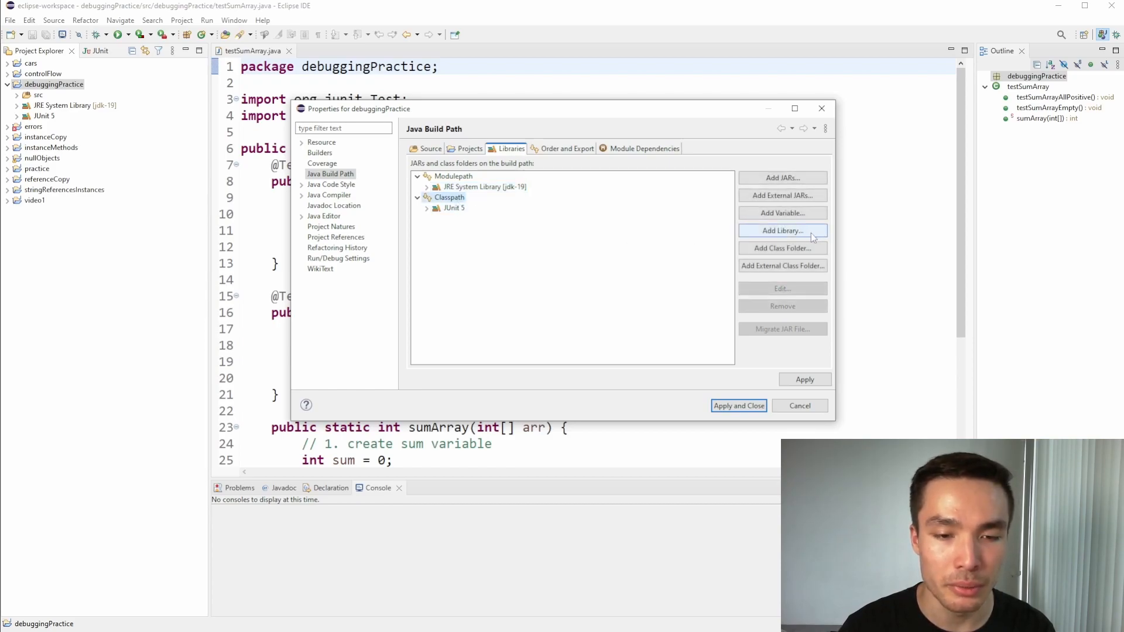